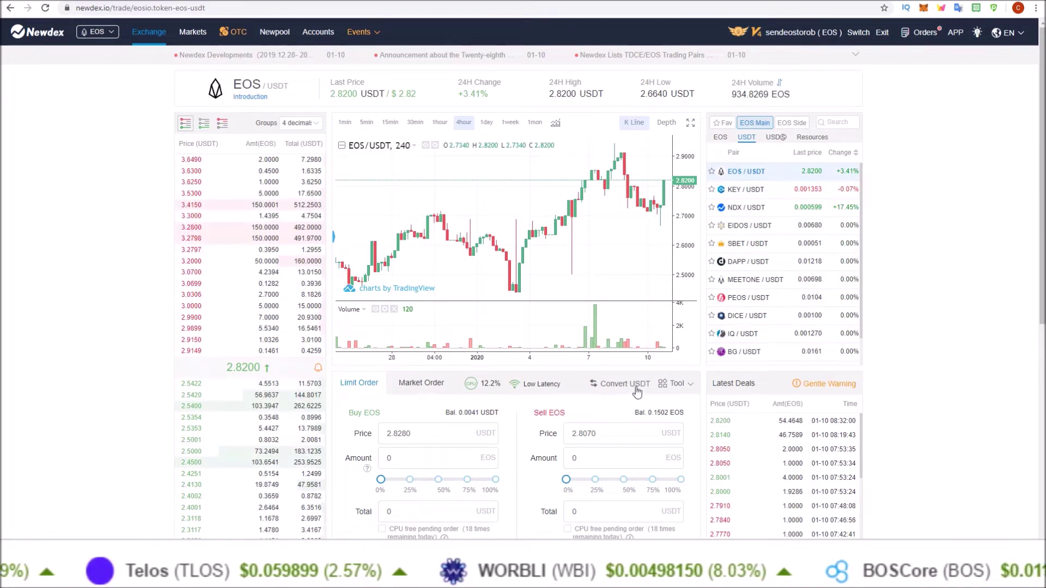
Open Convert USDT from the EOS/USDT page, preset to ETH-chain to EOS-chain USDT.
{"action": "left_click", "coordinate": [626, 384]}
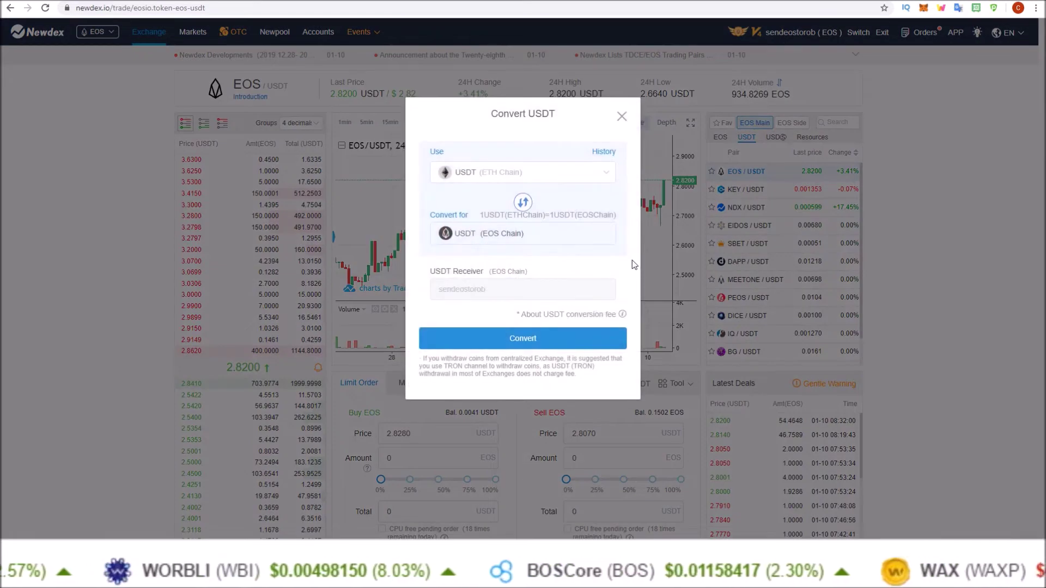
Close the Convert USDT dialog and go to the account's My Wallet page.
{"action": "left_click", "coordinate": [622, 116]}
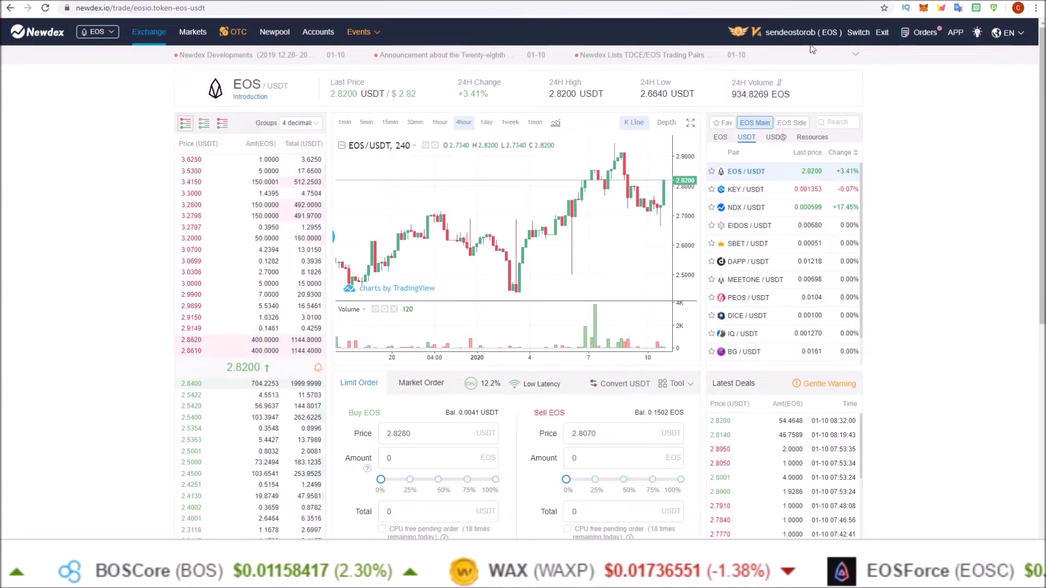
{"action": "left_click", "coordinate": [786, 36]}
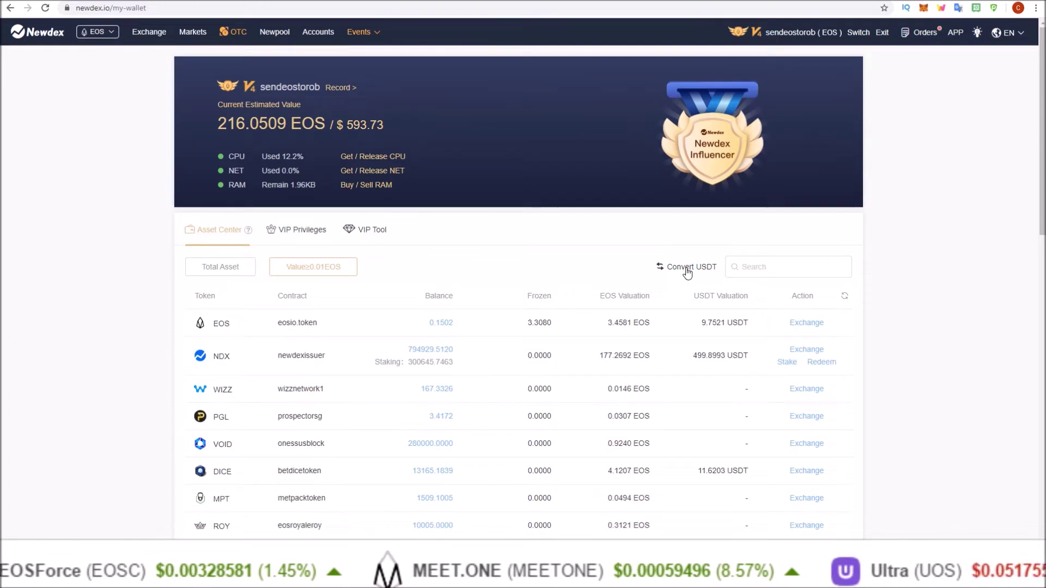
From the wallet, reopen Convert USDT and set it to convert EOS-chain to Ethereum-chain USDT.
{"action": "left_click", "coordinate": [685, 268]}
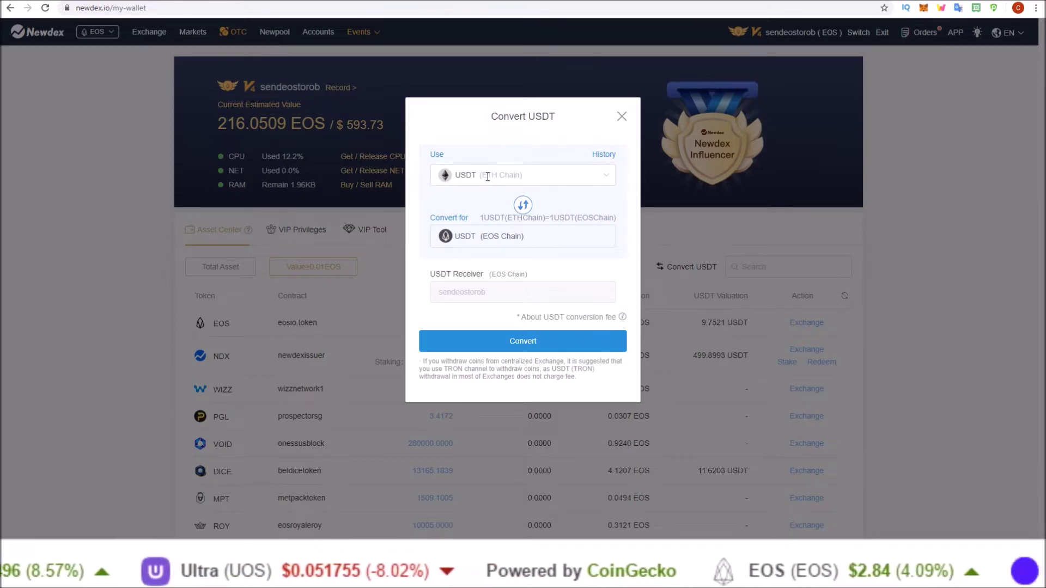
{"action": "left_click", "coordinate": [488, 176]}
{"action": "left_click", "coordinate": [501, 225]}
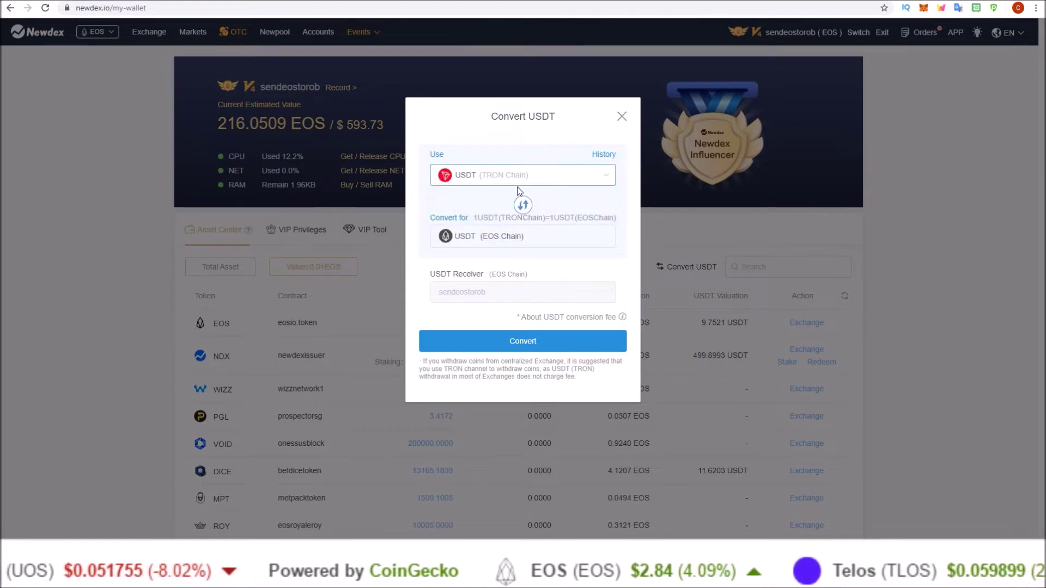
{"action": "left_click", "coordinate": [520, 205]}
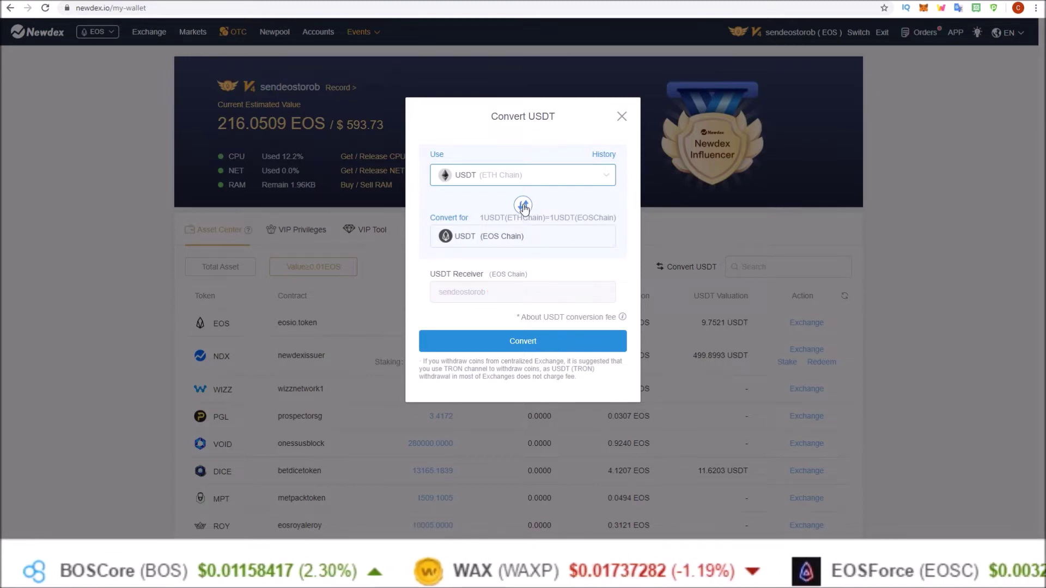
{"action": "left_click", "coordinate": [524, 206]}
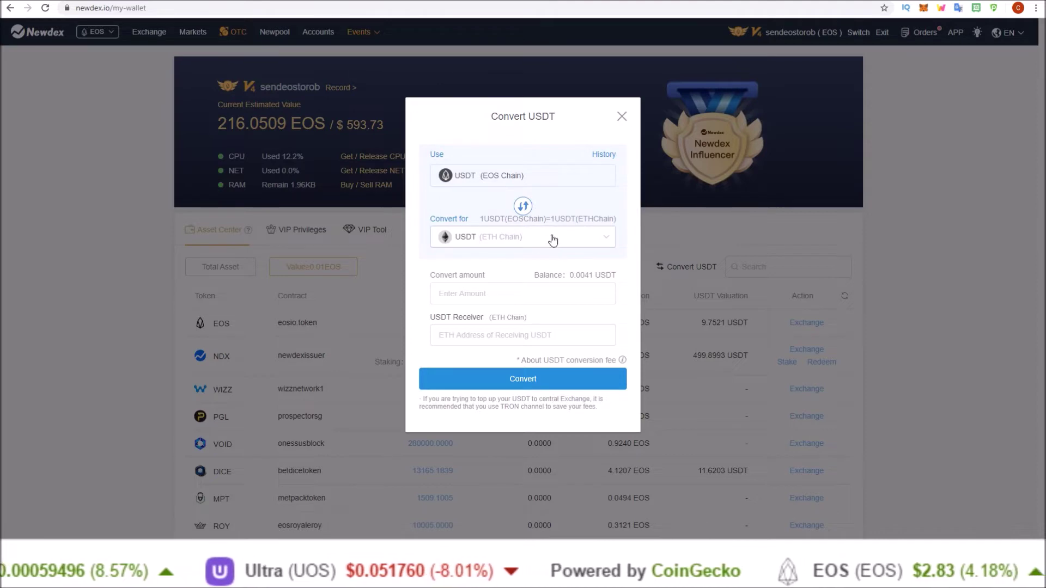
Switch the target chain to Tron-chain USDT and back to Ethereum-chain USDT.
{"action": "left_click", "coordinate": [577, 239]}
{"action": "left_click", "coordinate": [500, 286]}
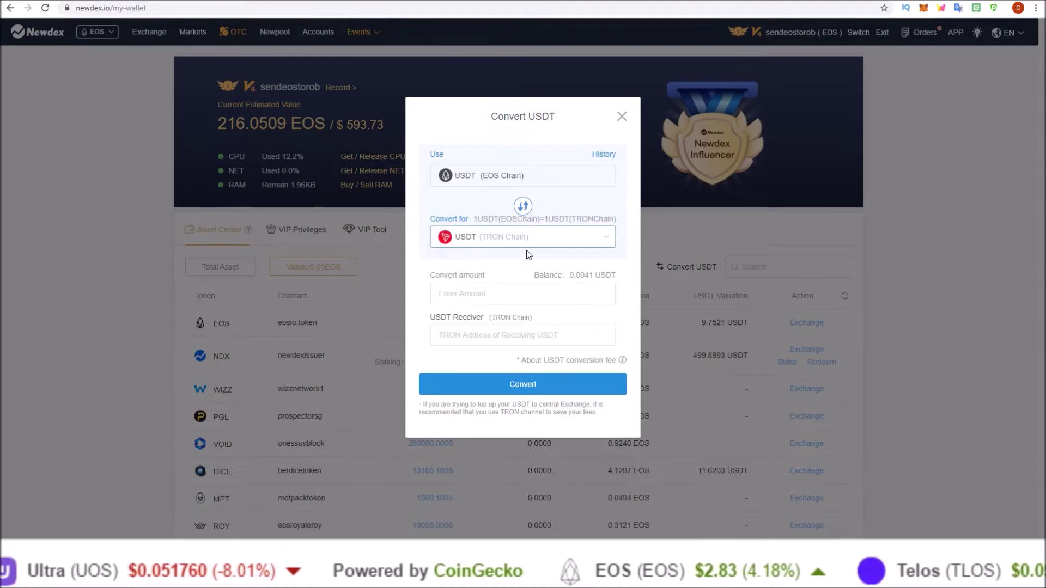
{"action": "left_click", "coordinate": [523, 236]}
{"action": "left_click", "coordinate": [519, 267]}
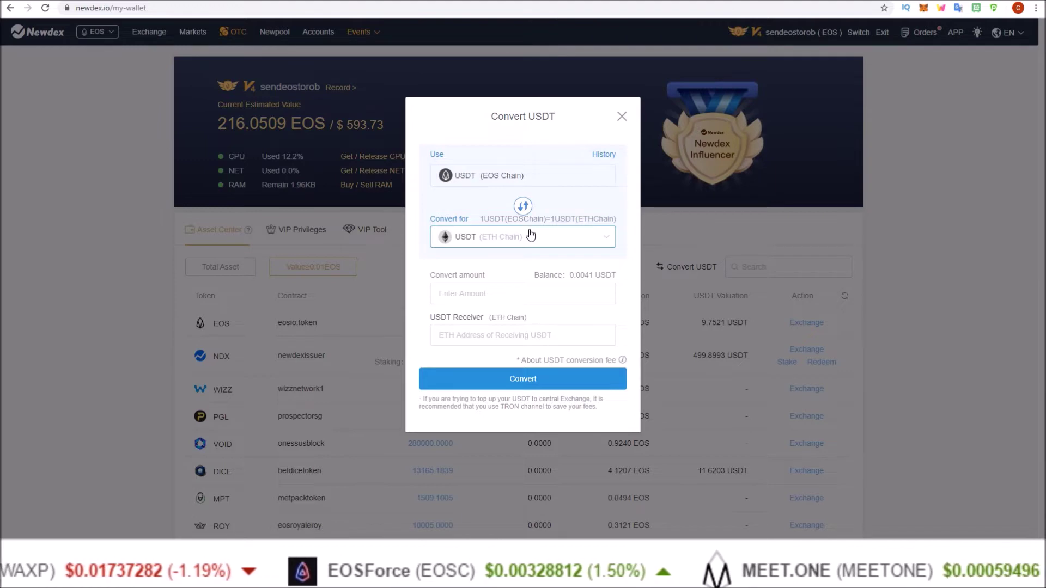
Visit the amount and Ethereum receiver fields, then view the USDT conversion fee table.
{"action": "left_click", "coordinate": [484, 293]}
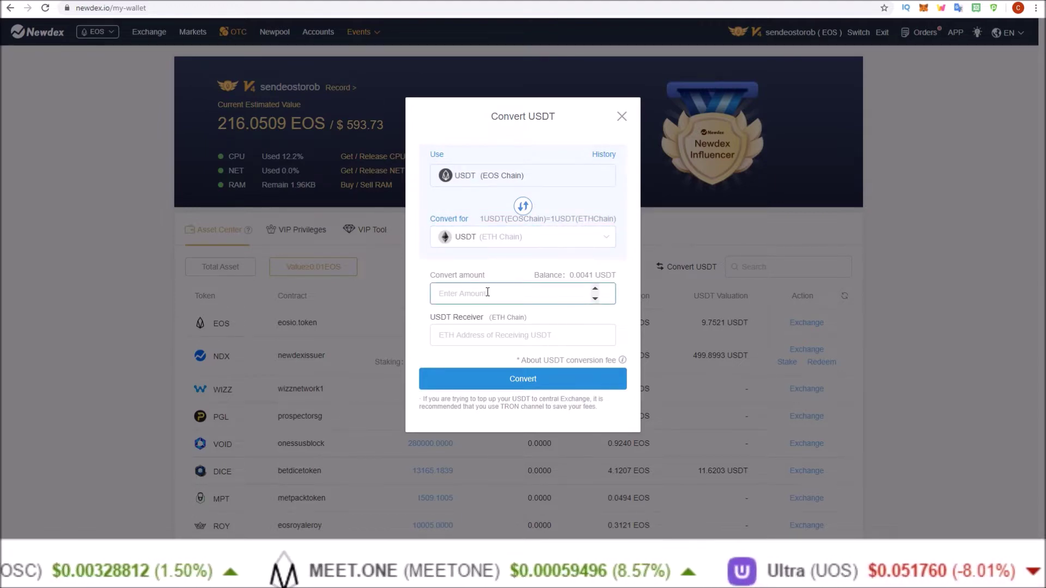
{"action": "left_click", "coordinate": [451, 334]}
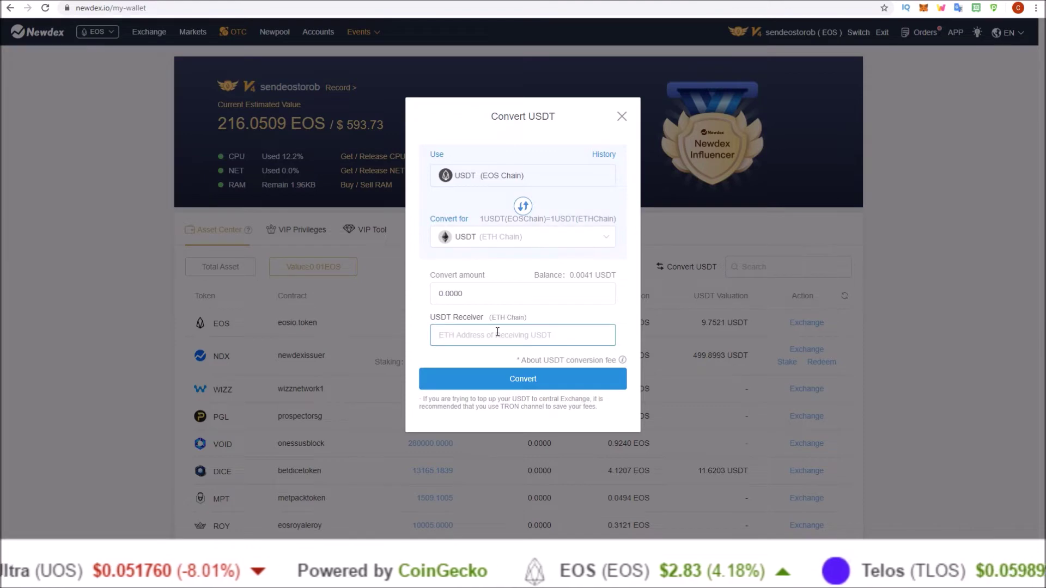
{"action": "left_click", "coordinate": [623, 360]}
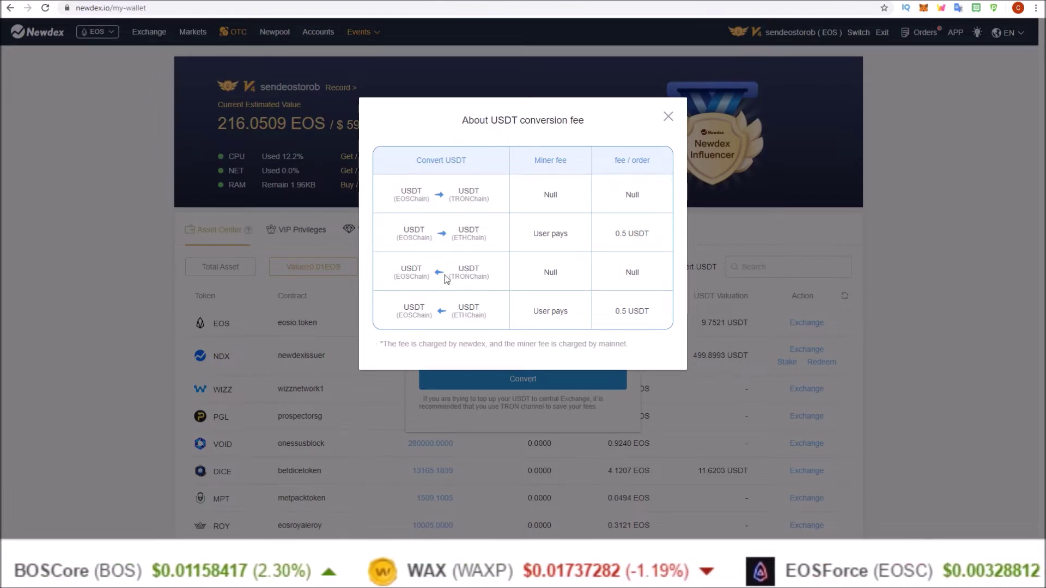
Highlight the Null fees for the EOS–Tron routes, then dismiss the fee table with Escape.
{"action": "left_click_drag", "start_coordinate": [543, 194], "coordinate": [641, 197]}
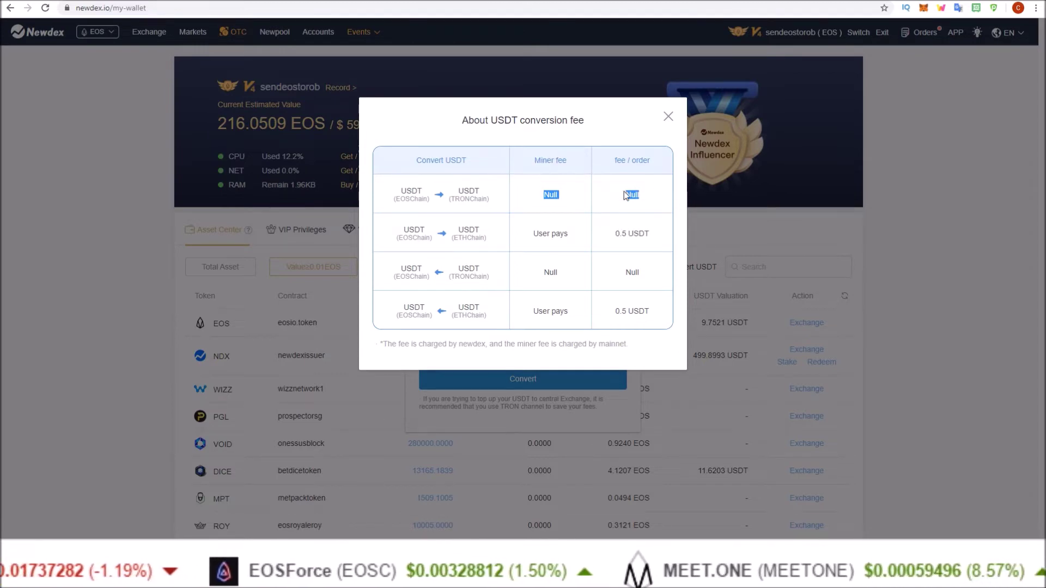
{"action": "left_click_drag", "start_coordinate": [624, 272], "coordinate": [639, 271]}
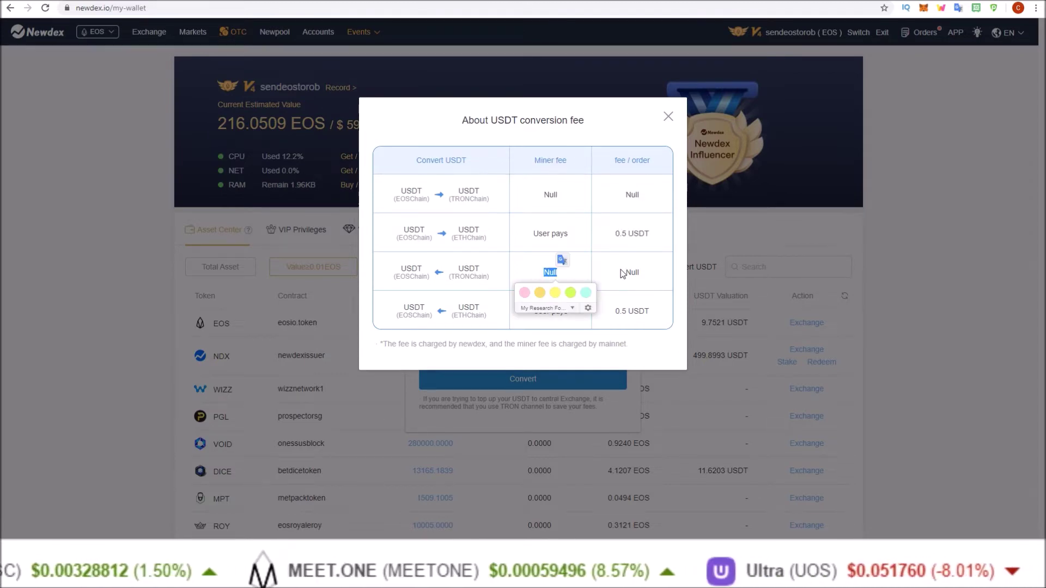
{"action": "left_click", "coordinate": [562, 274]}
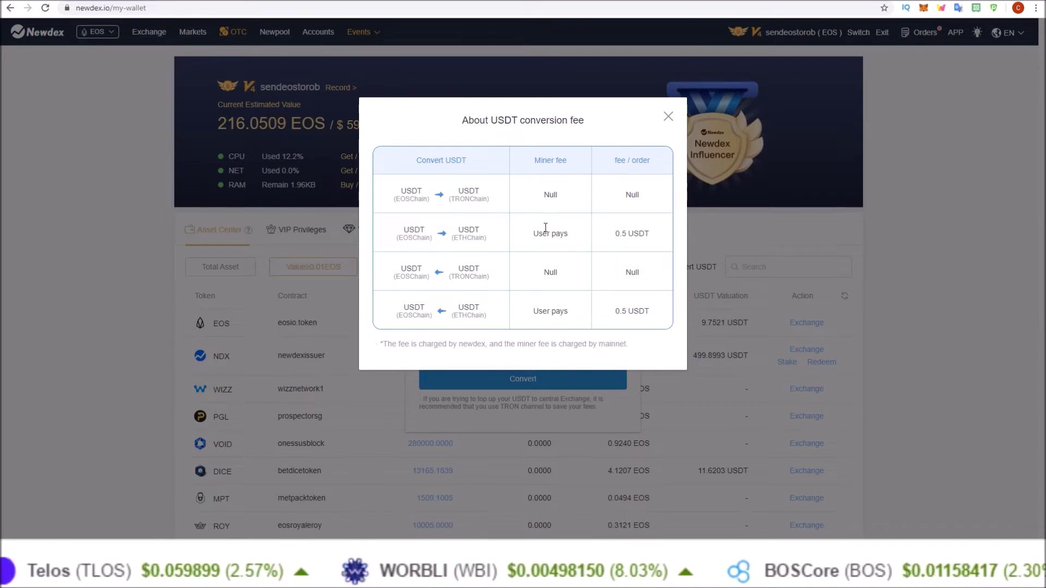
{"action": "key", "text": "Escape"}
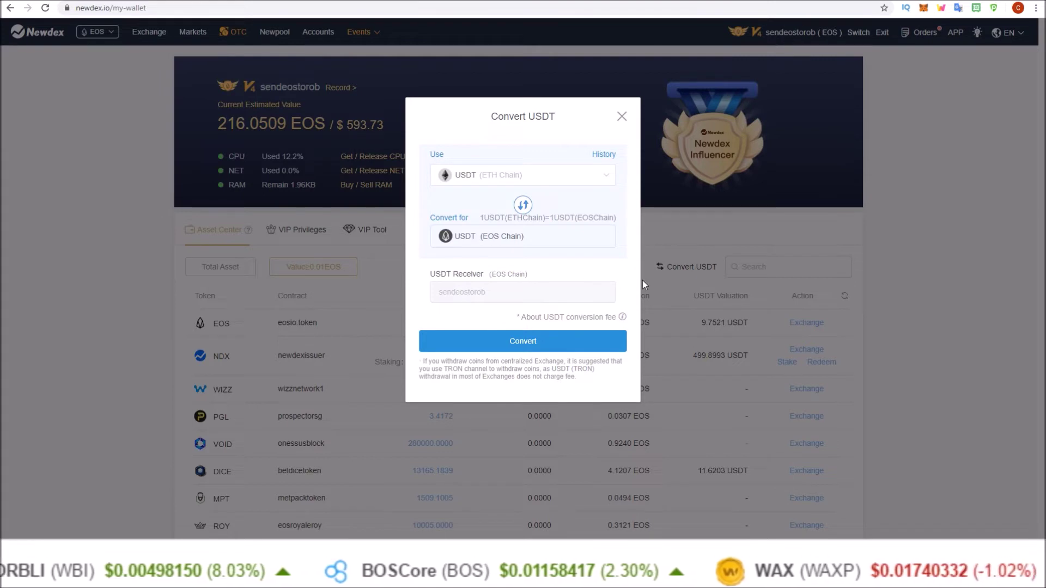
Submit and approve the ETH-to-EOS conversion, review the 1–3000 USDT limits, then close the address window.
{"action": "left_click", "coordinate": [518, 344]}
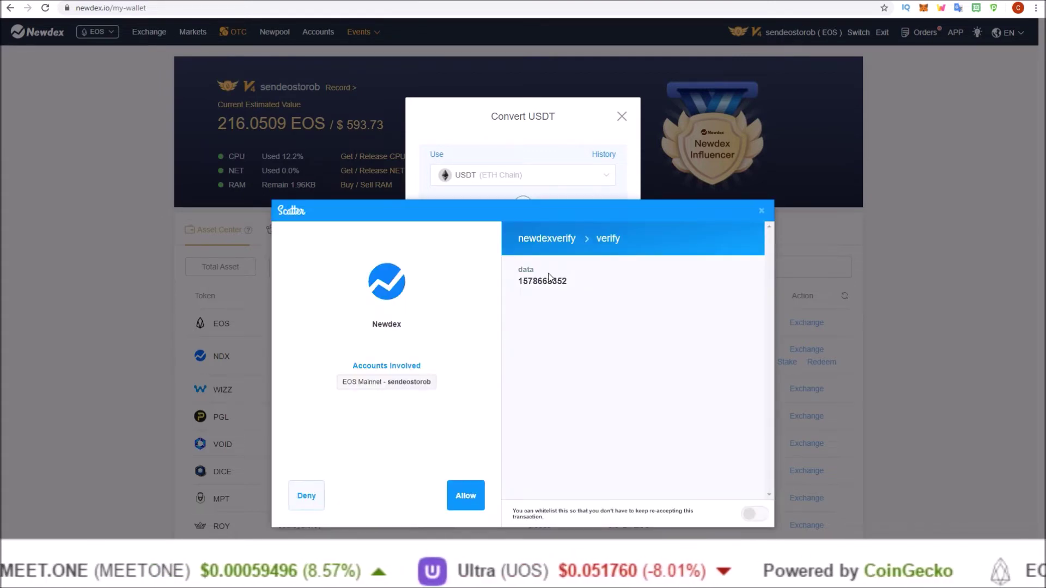
{"action": "left_click", "coordinate": [465, 495]}
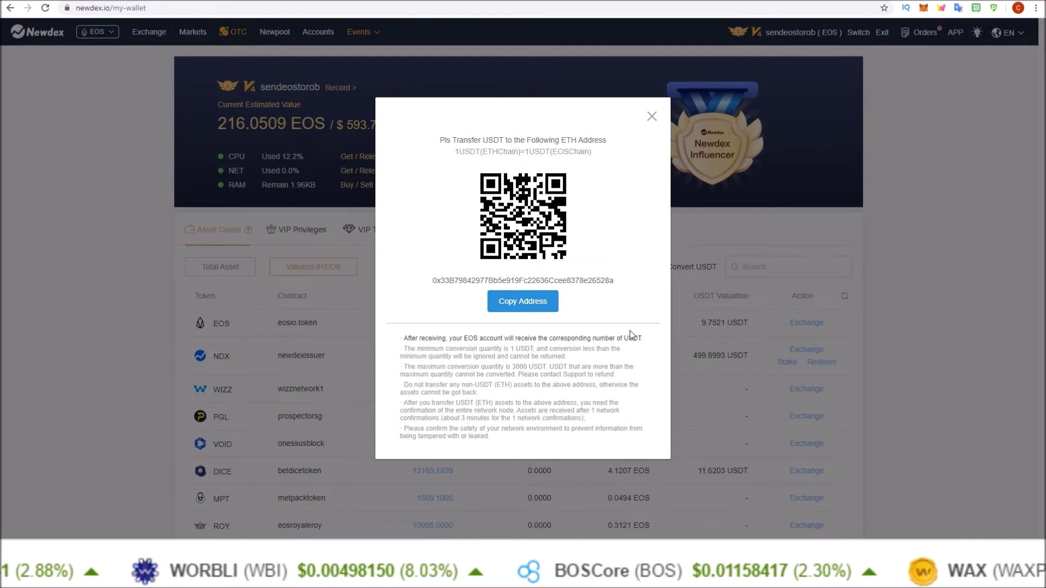
{"action": "left_click_drag", "start_coordinate": [405, 350], "coordinate": [530, 347]}
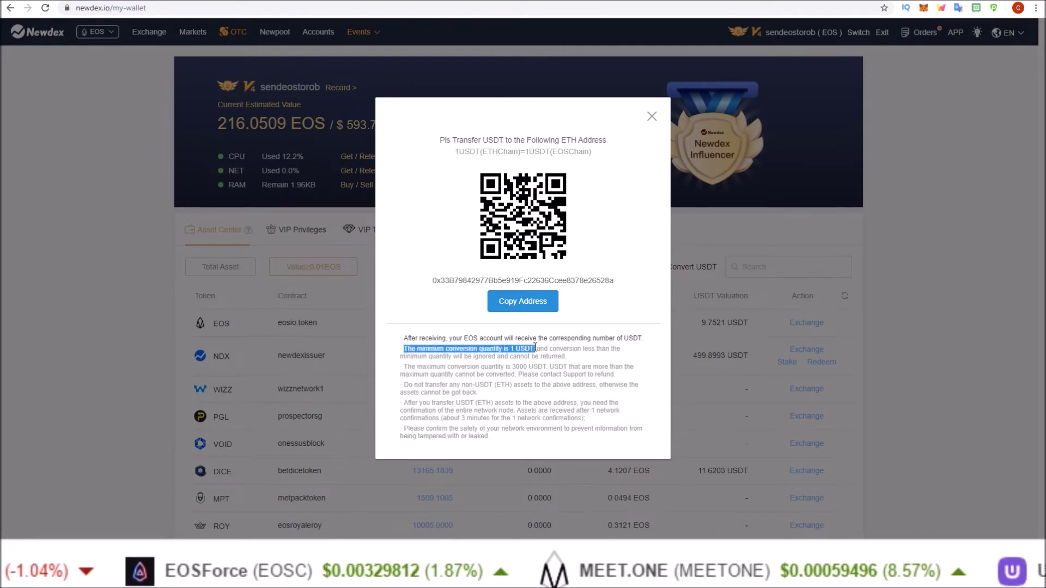
{"action": "left_click_drag", "start_coordinate": [534, 348], "coordinate": [536, 349]}
{"action": "left_click_drag", "start_coordinate": [405, 367], "coordinate": [547, 366]}
{"action": "left_click", "coordinate": [617, 367]}
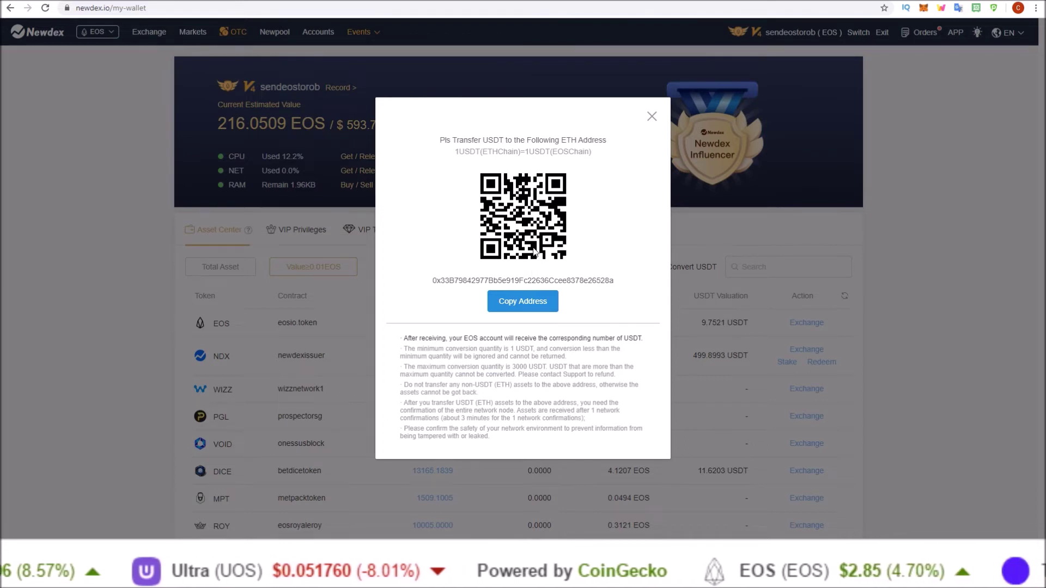
{"action": "left_click", "coordinate": [650, 117]}
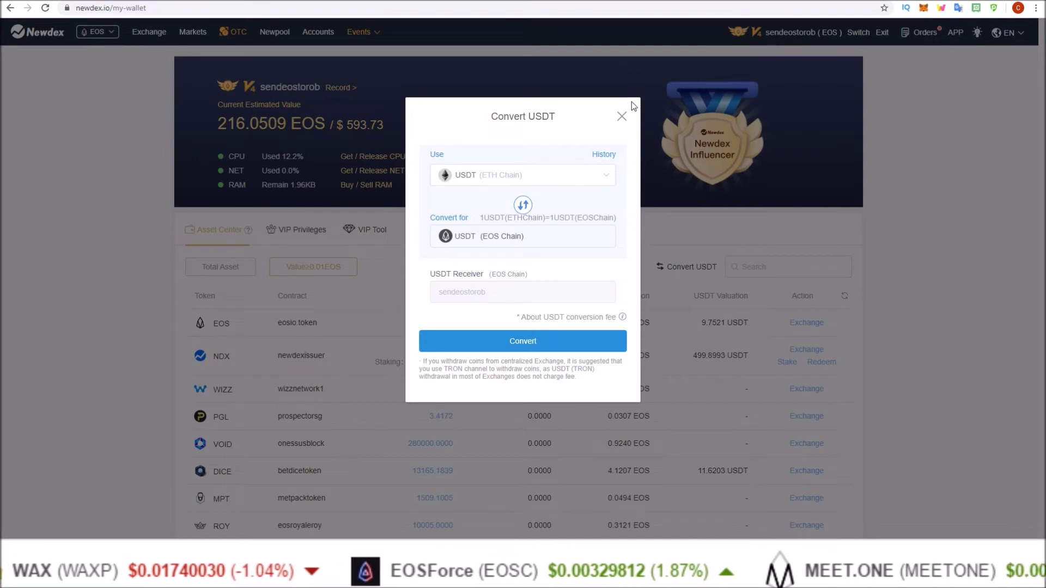
Pick Tron as source, swap directions, choose Ethereum as target, then close the dialog.
{"action": "left_click", "coordinate": [538, 176]}
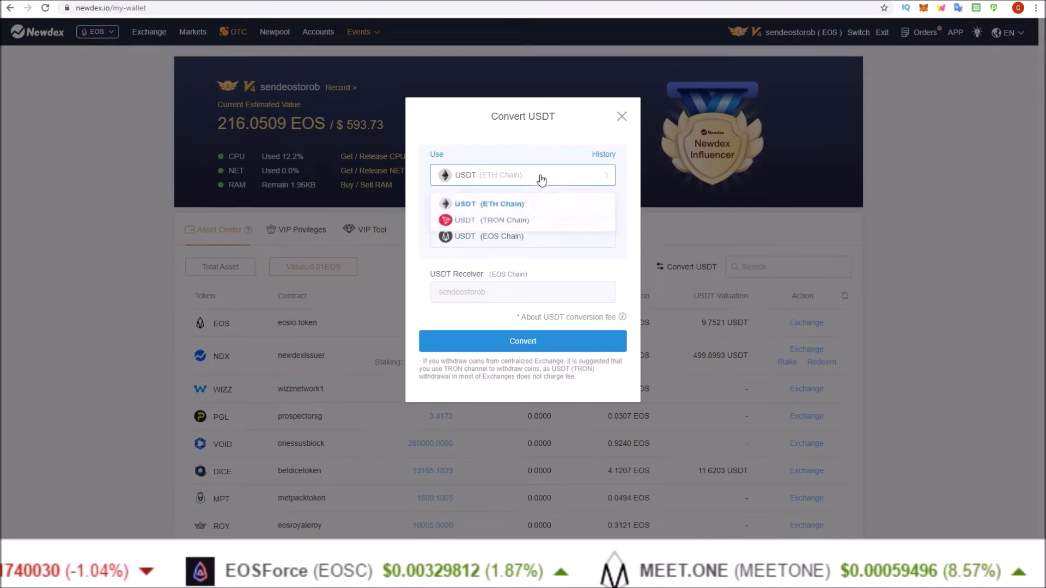
{"action": "left_click", "coordinate": [522, 223]}
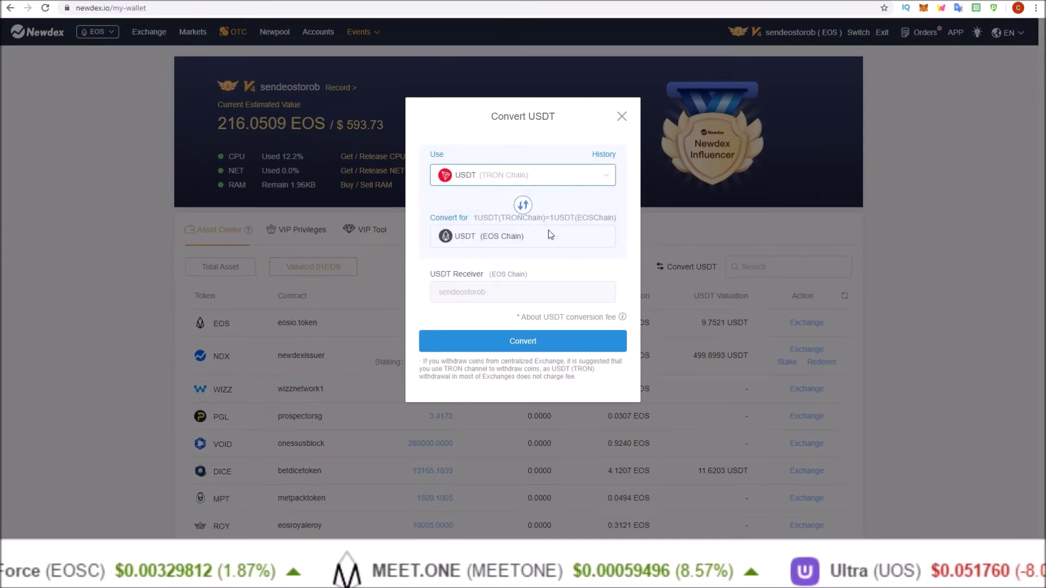
{"action": "left_click", "coordinate": [524, 205]}
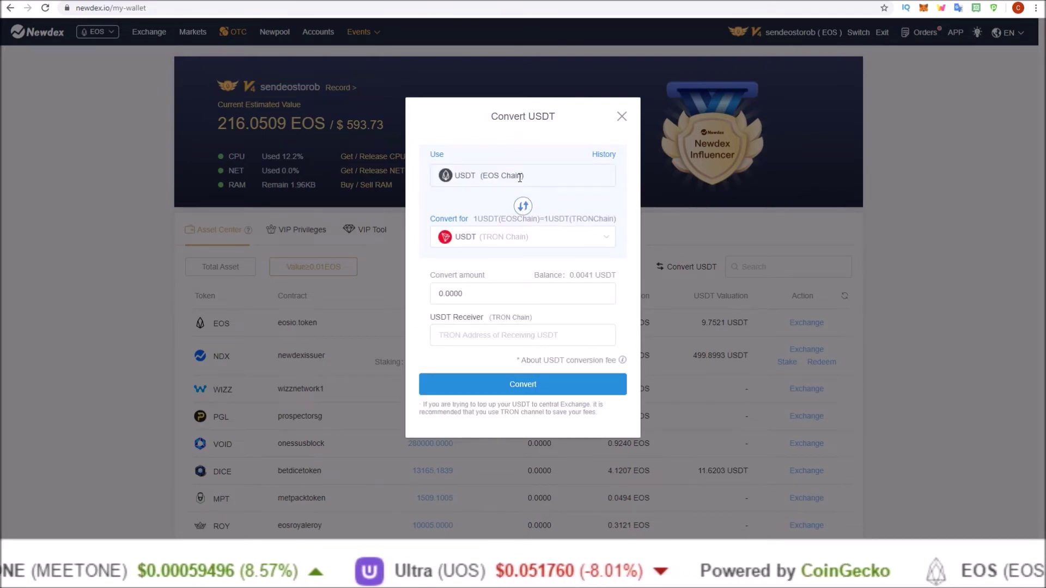
{"action": "left_click", "coordinate": [495, 236]}
{"action": "left_click", "coordinate": [499, 267]}
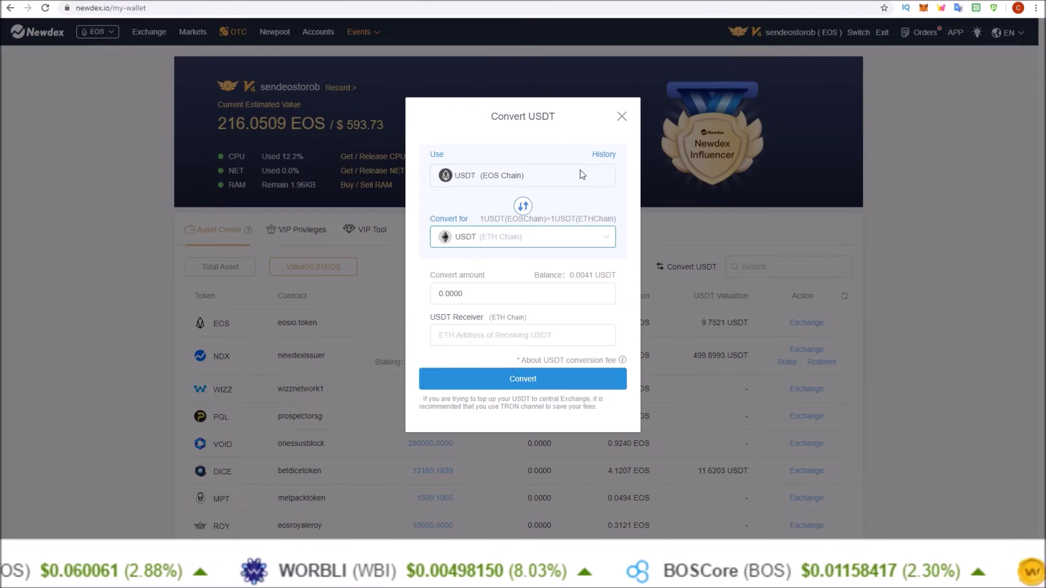
{"action": "left_click", "coordinate": [621, 116]}
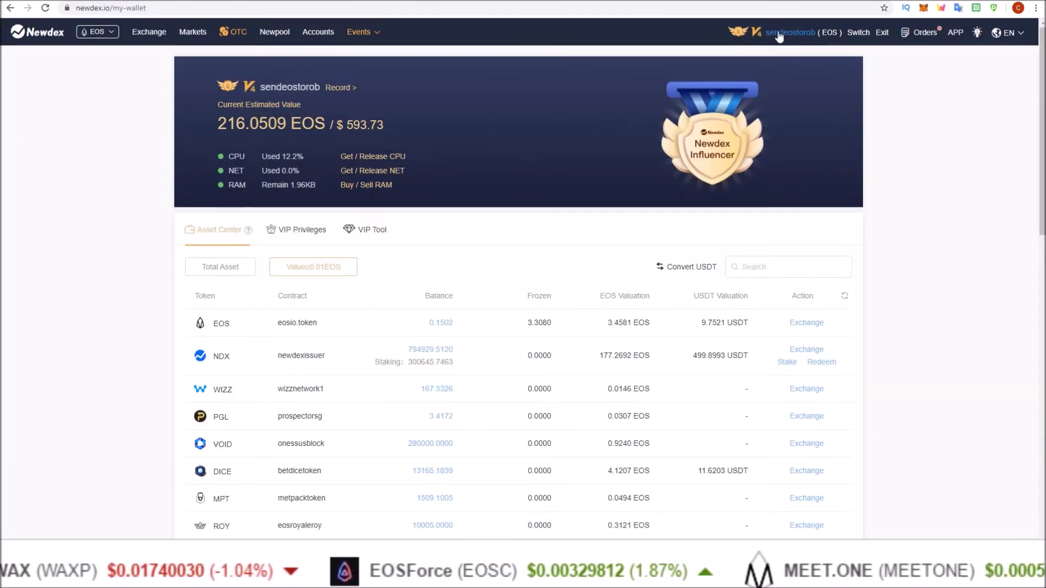
Reopen and close Convert USDT, then go to Exchange and open KEY/USDT, then NDX/USDT.
{"action": "left_click", "coordinate": [680, 272]}
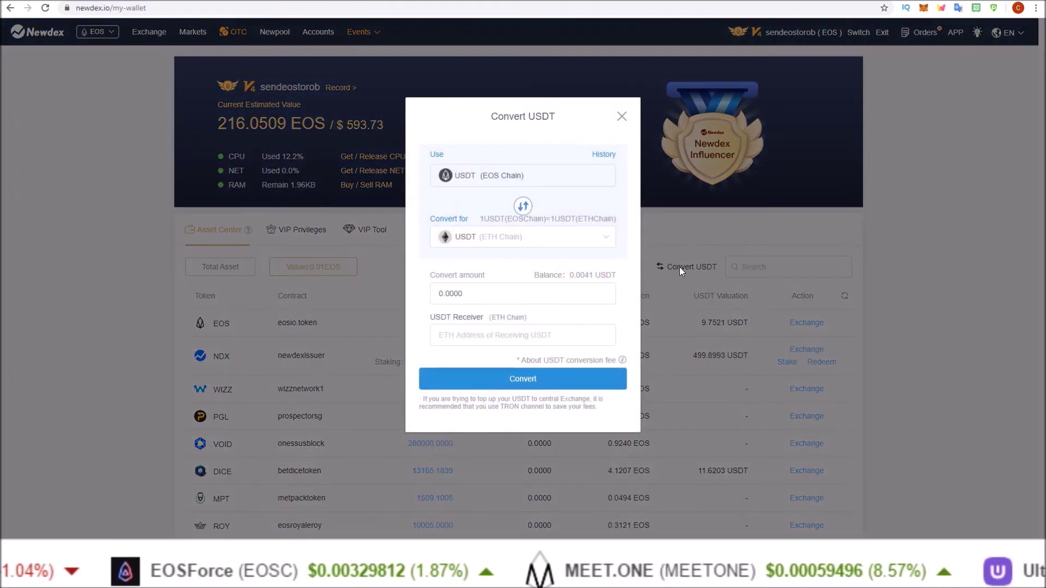
{"action": "left_click", "coordinate": [622, 116]}
{"action": "left_click", "coordinate": [144, 35]}
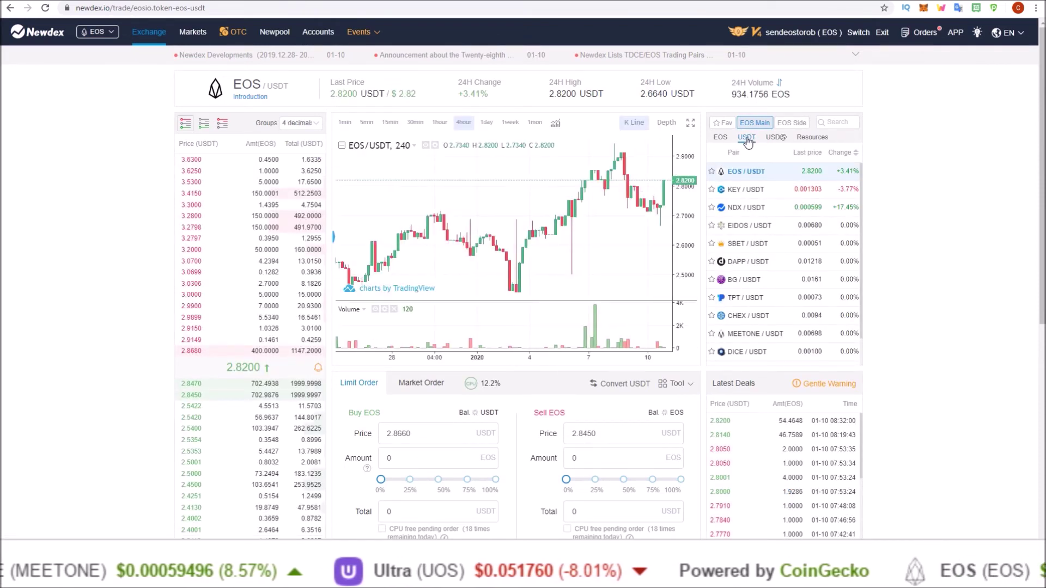
{"action": "left_click", "coordinate": [738, 196]}
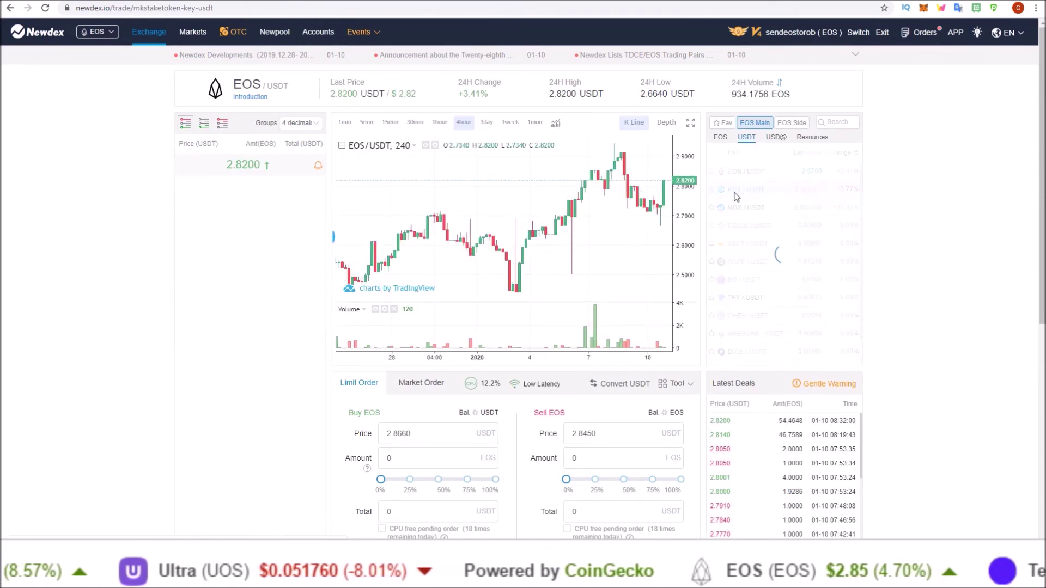
{"action": "left_click", "coordinate": [742, 207]}
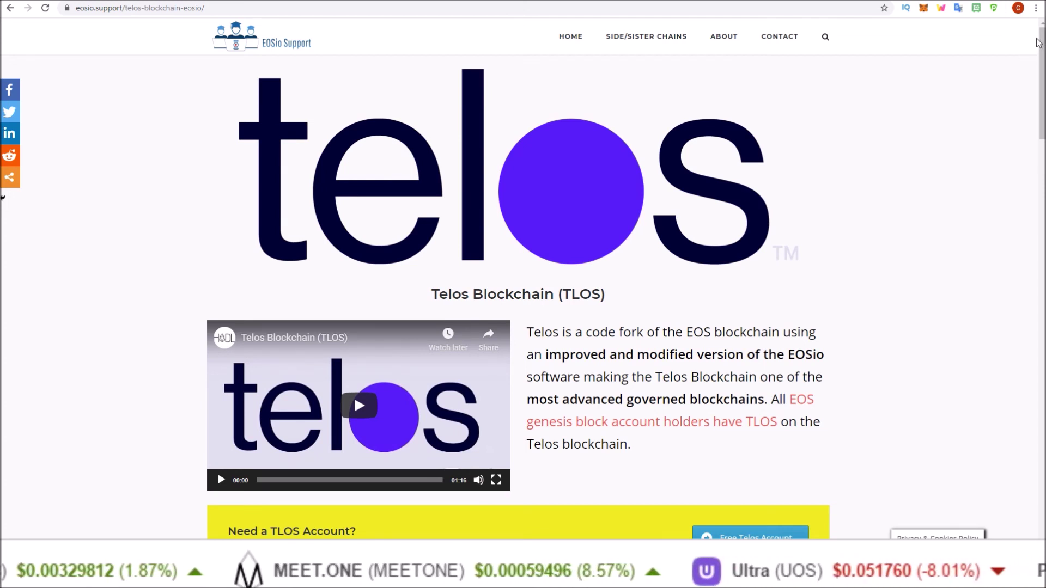
Scroll the Telos article down to the Telos Resource Exchange (TREX) section.
{"action": "left_click_drag", "start_coordinate": [1038, 43], "coordinate": [1025, 132]}
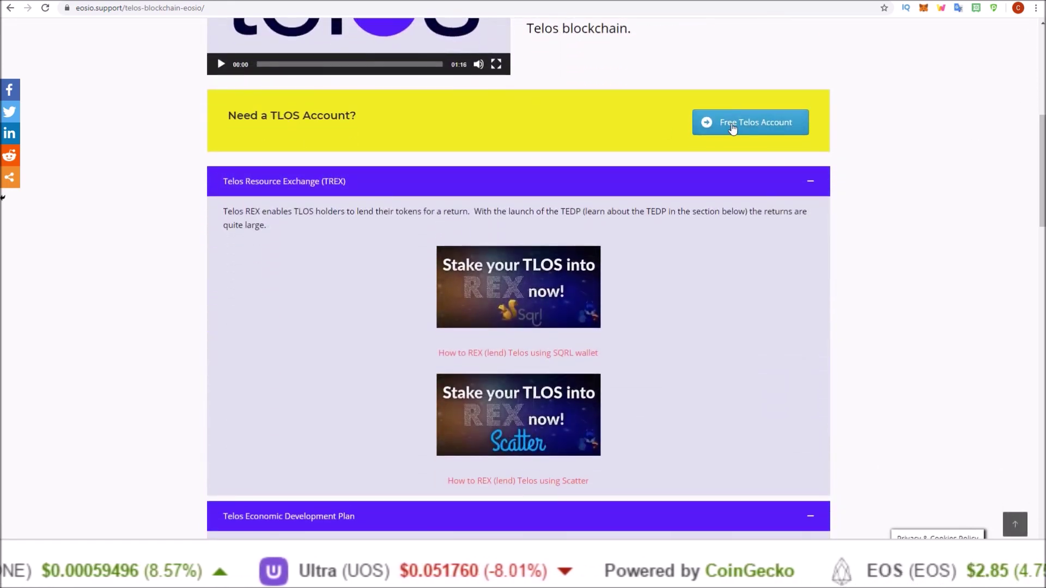